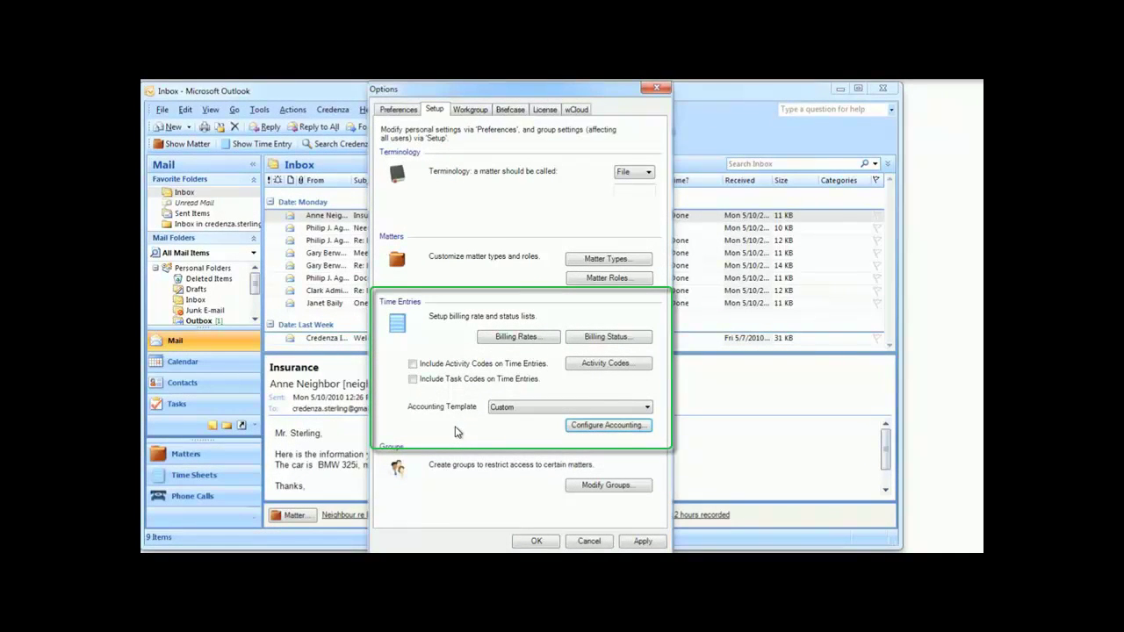
# Choose the Custom accounting template for time entries and open its accounting configuration.
pyautogui.click(545, 408)
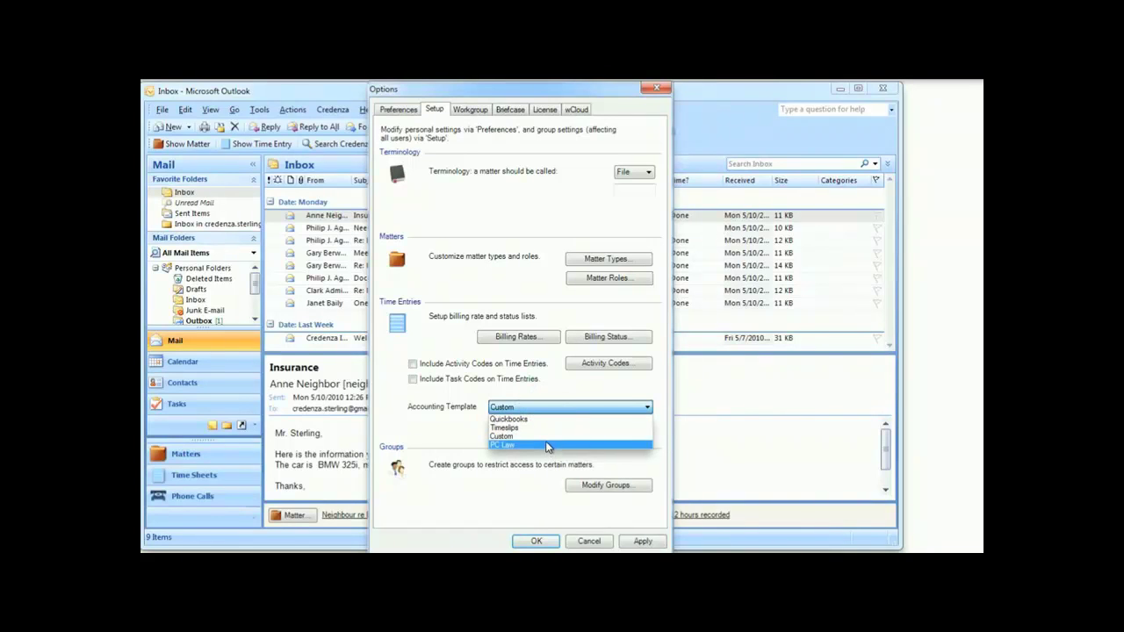
pyautogui.click(544, 436)
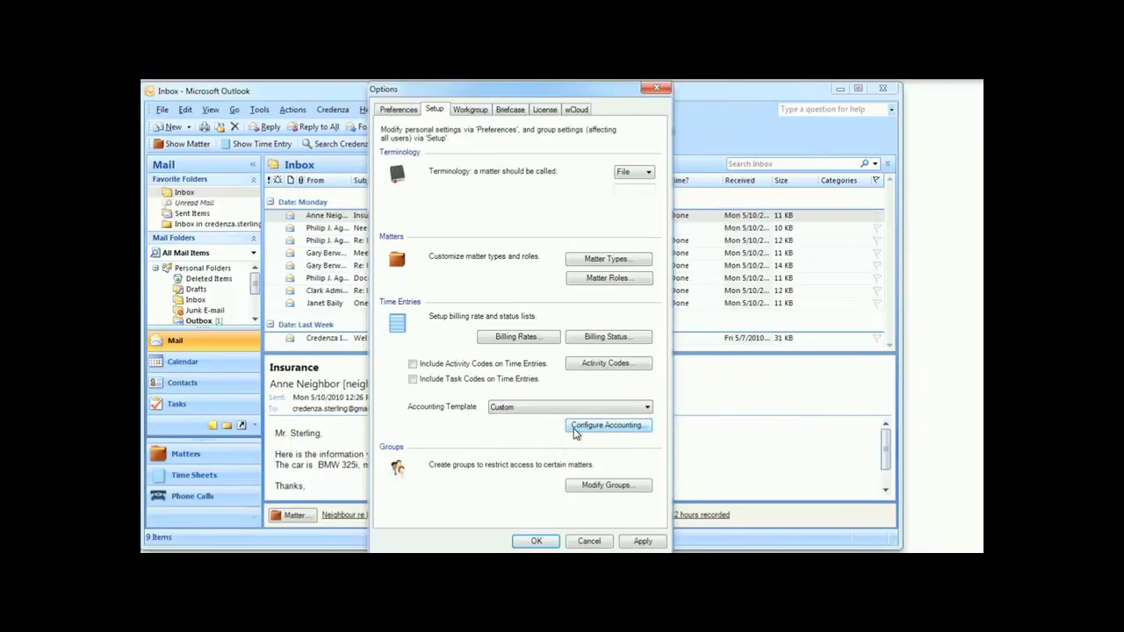
pyautogui.click(575, 430)
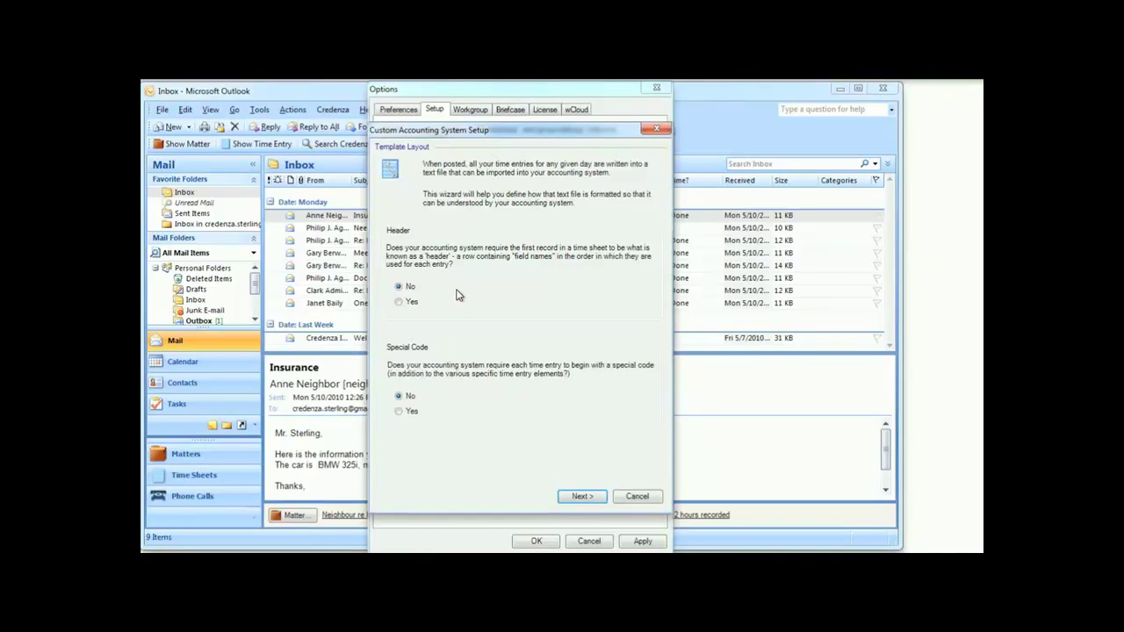
# Set the template layout to include a header row and require no special code, and continue to the delimiters.
pyautogui.click(399, 303)
pyautogui.click(400, 412)
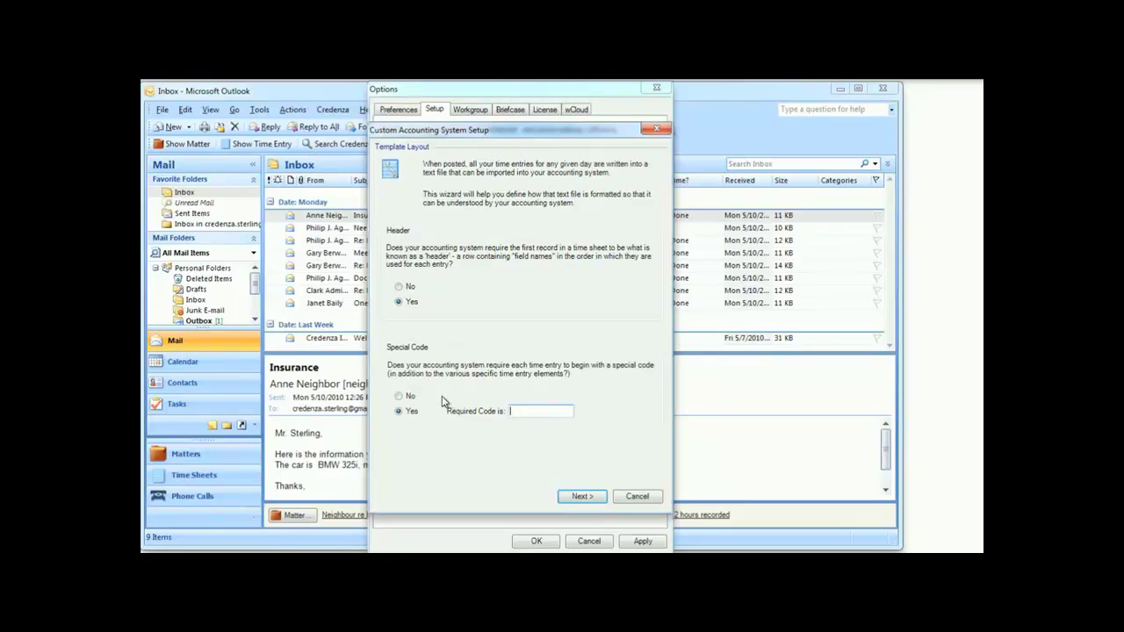
pyautogui.click(400, 396)
pyautogui.click(582, 496)
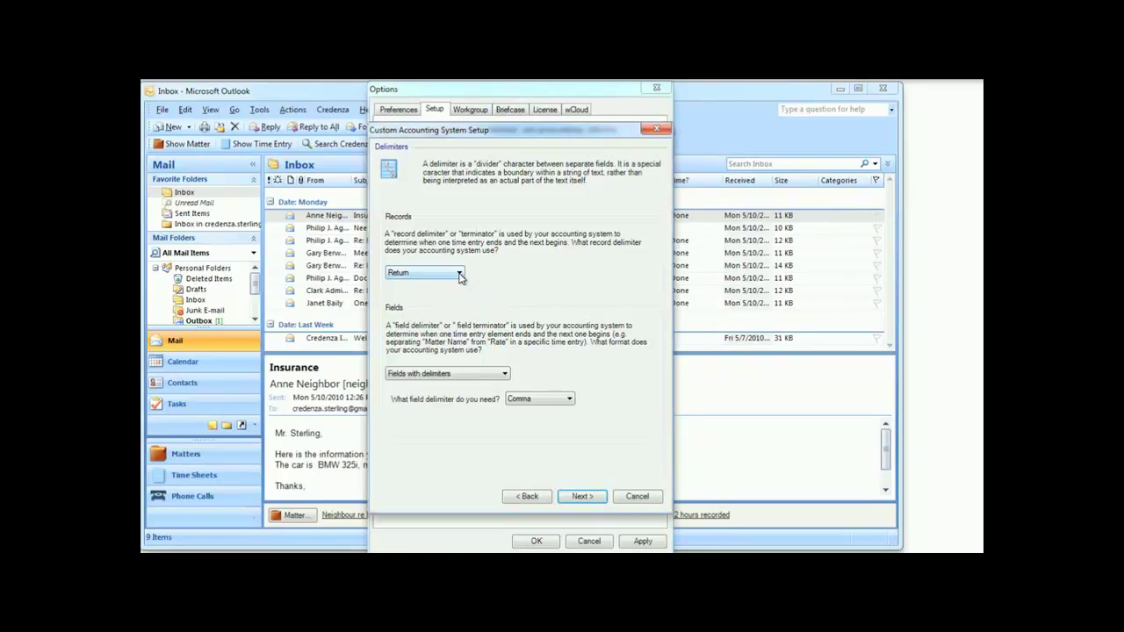
# Keep Return as the record delimiter, set the field format to Fixed character positions, and continue to the fields.
pyautogui.click(459, 274)
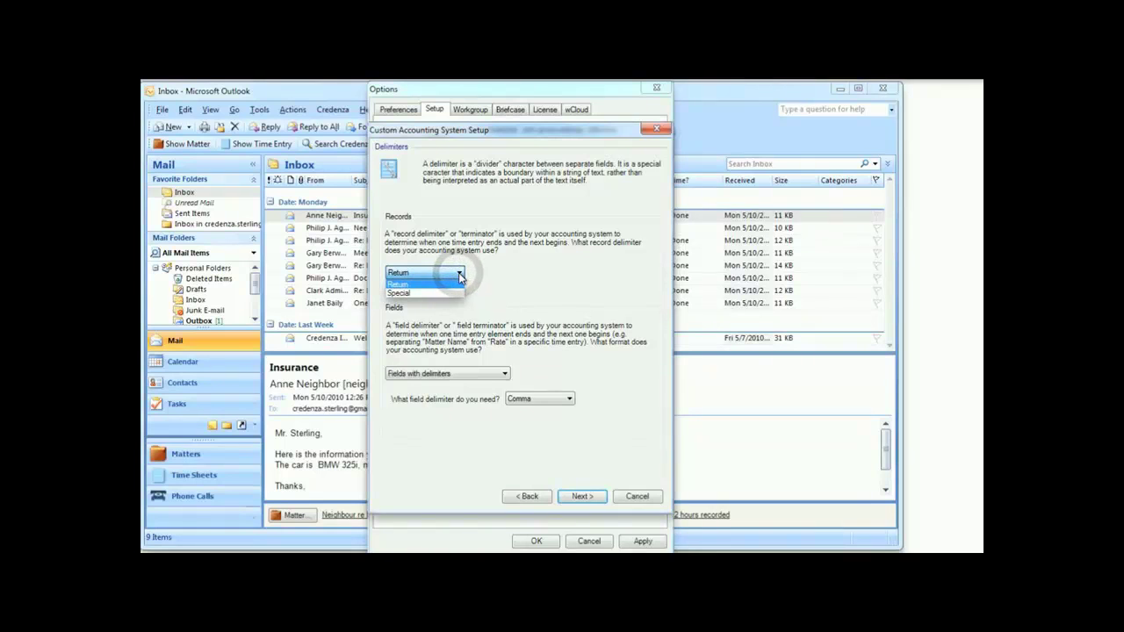
pyautogui.click(459, 274)
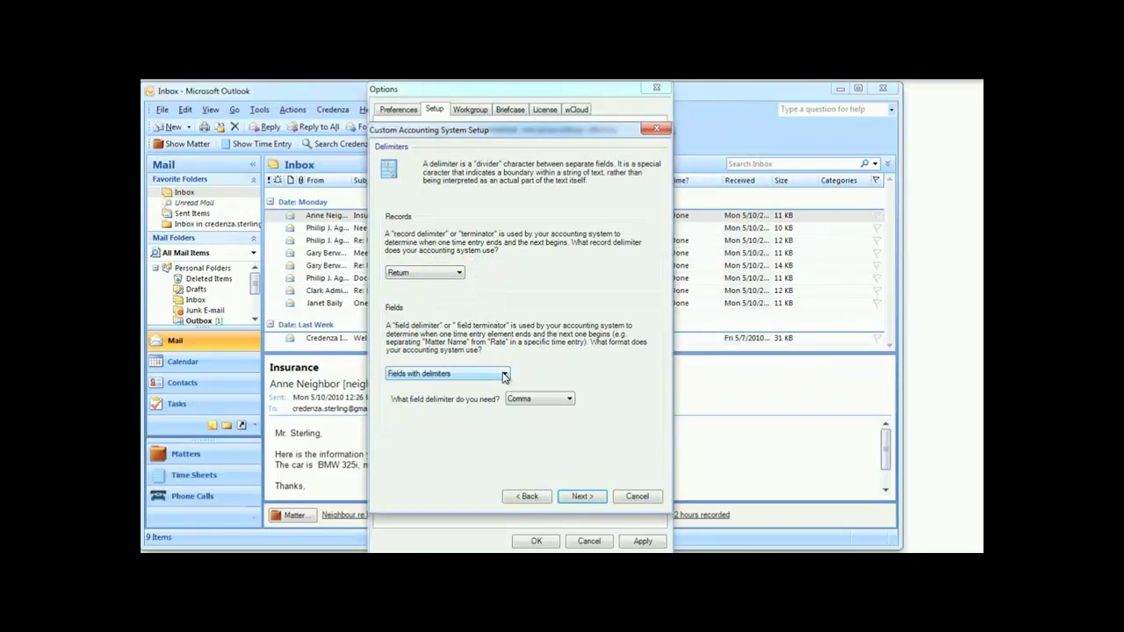
pyautogui.click(570, 399)
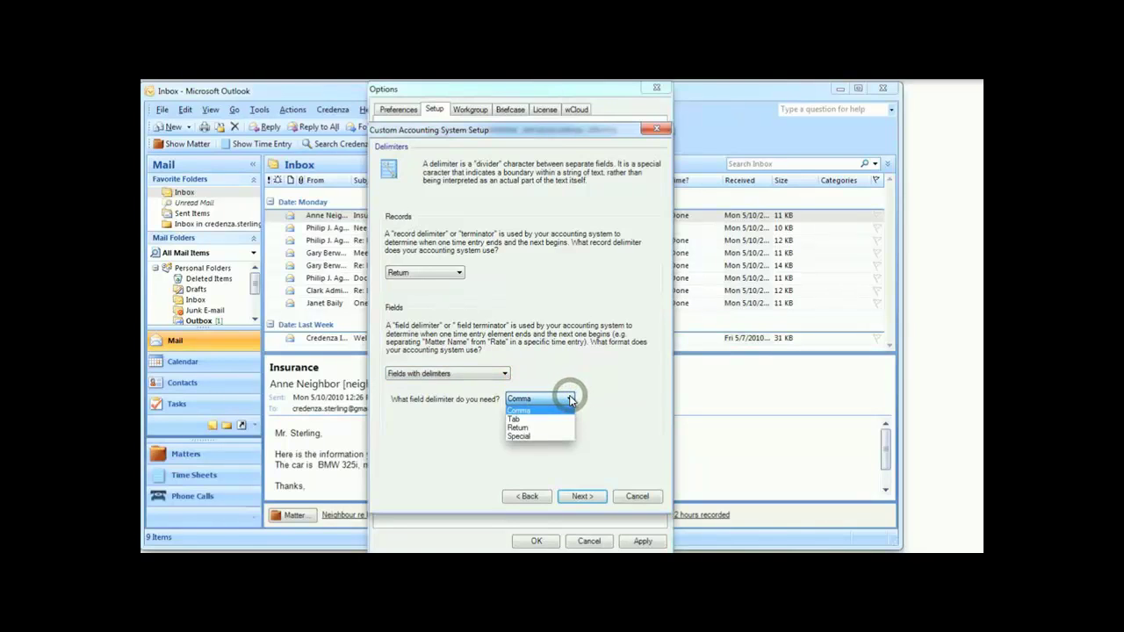
pyautogui.click(570, 399)
pyautogui.click(482, 383)
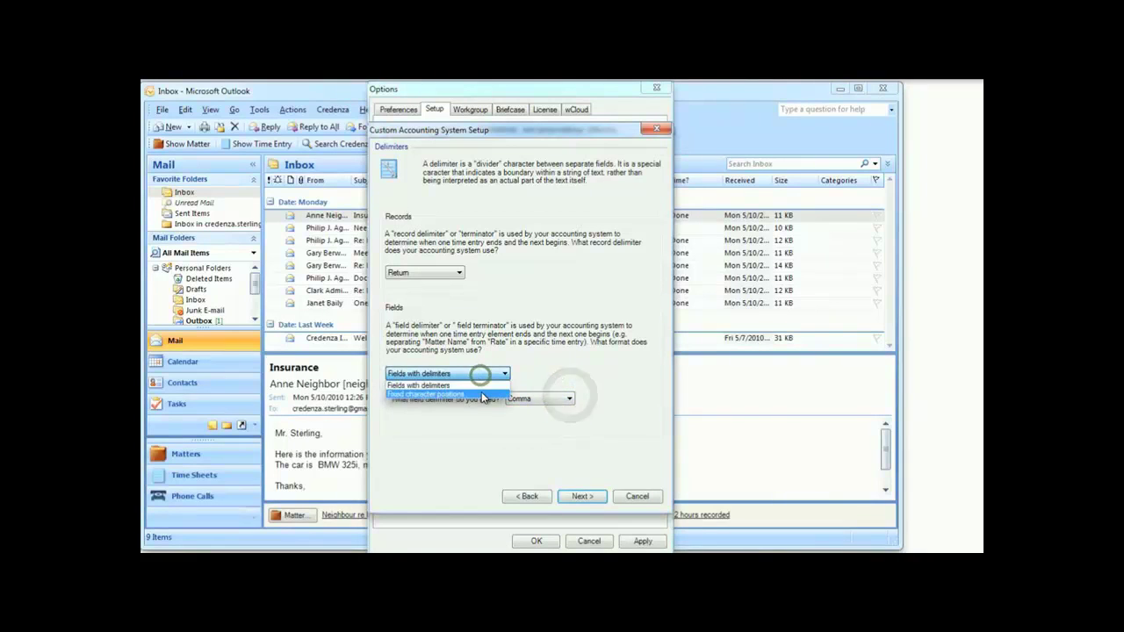
pyautogui.click(480, 395)
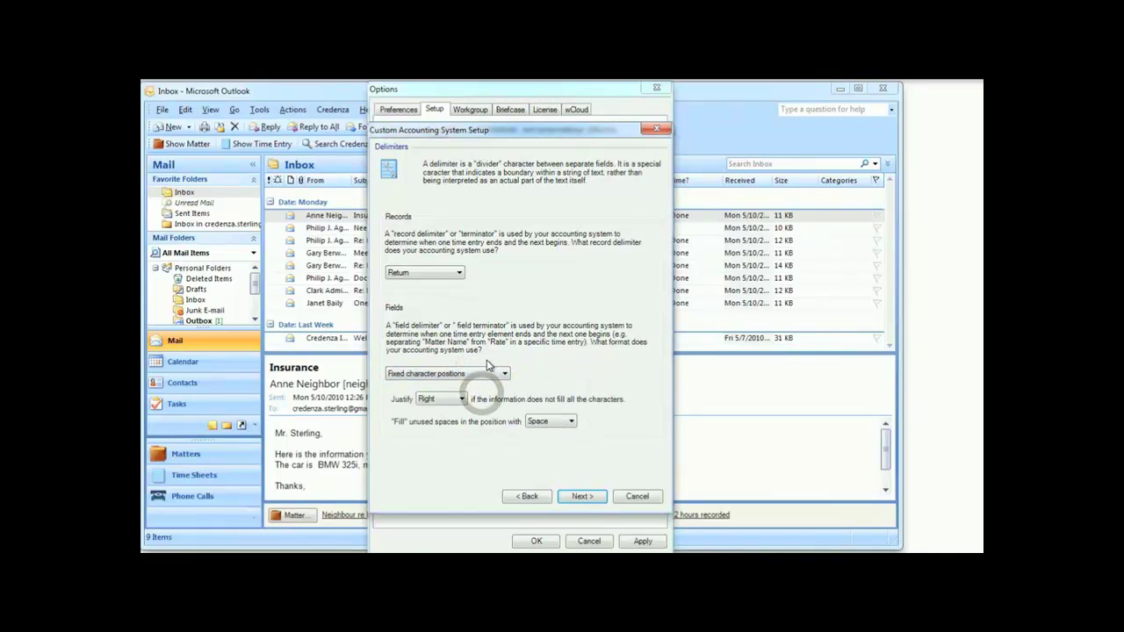
pyautogui.click(569, 497)
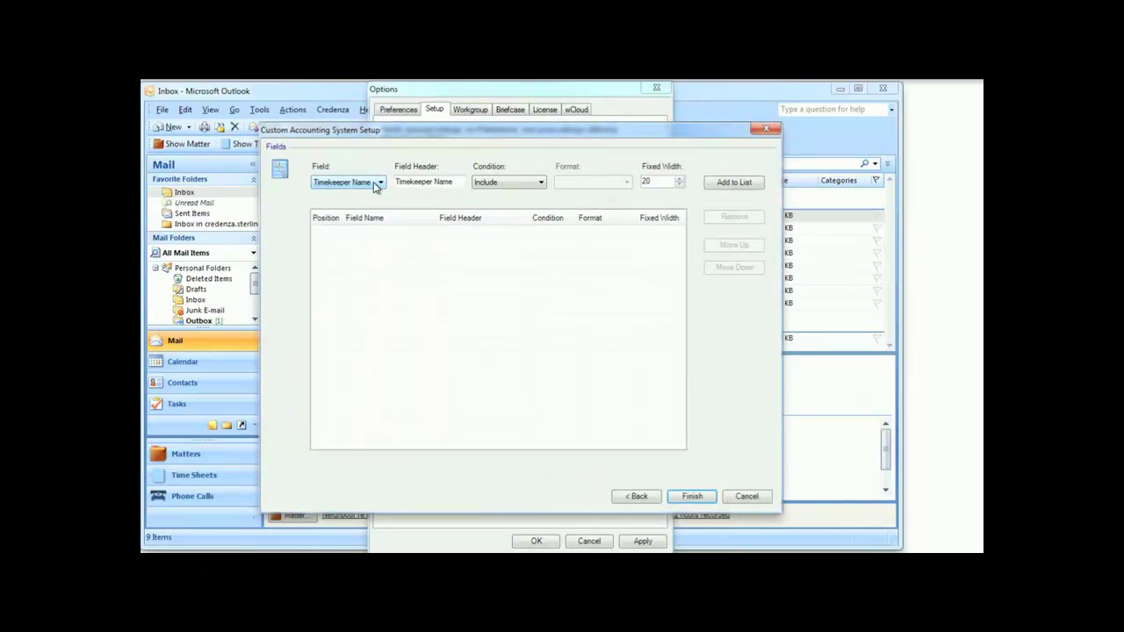
# Add a required Date field in the 05/13/09 format to the field list, and finish and apply the custom accounting setup.
pyautogui.click(373, 182)
pyautogui.click(373, 217)
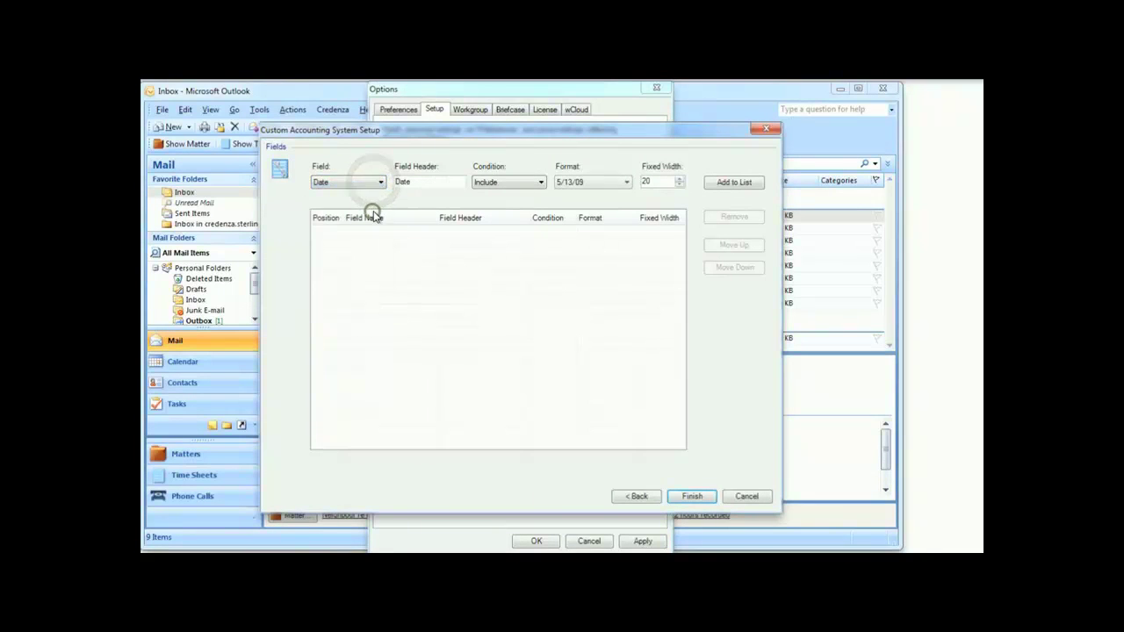
pyautogui.click(508, 181)
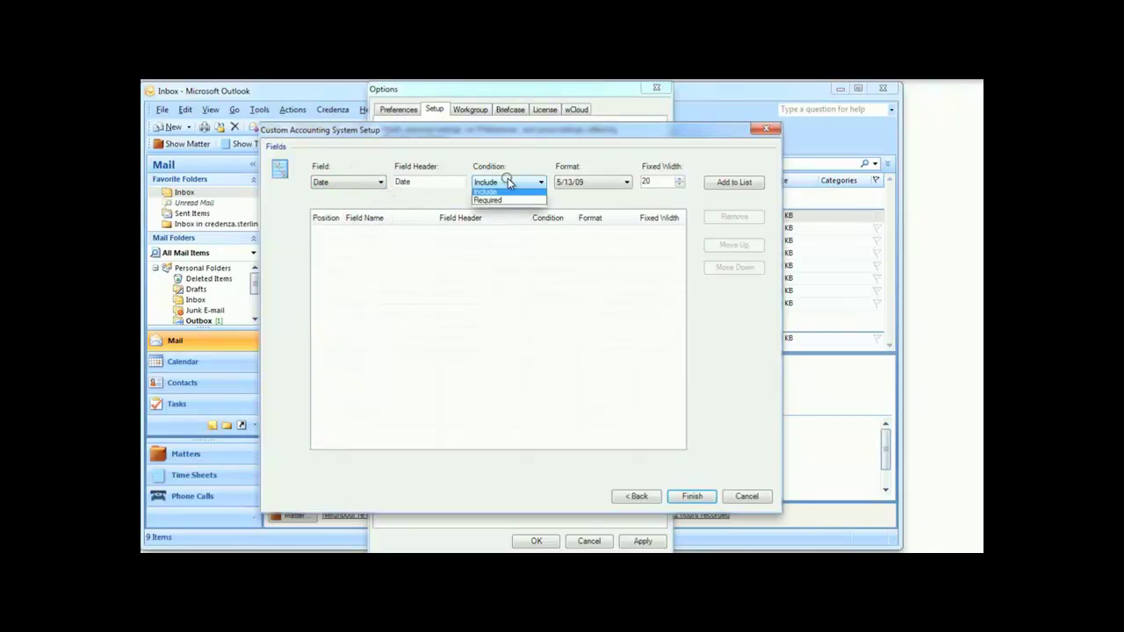
pyautogui.click(506, 200)
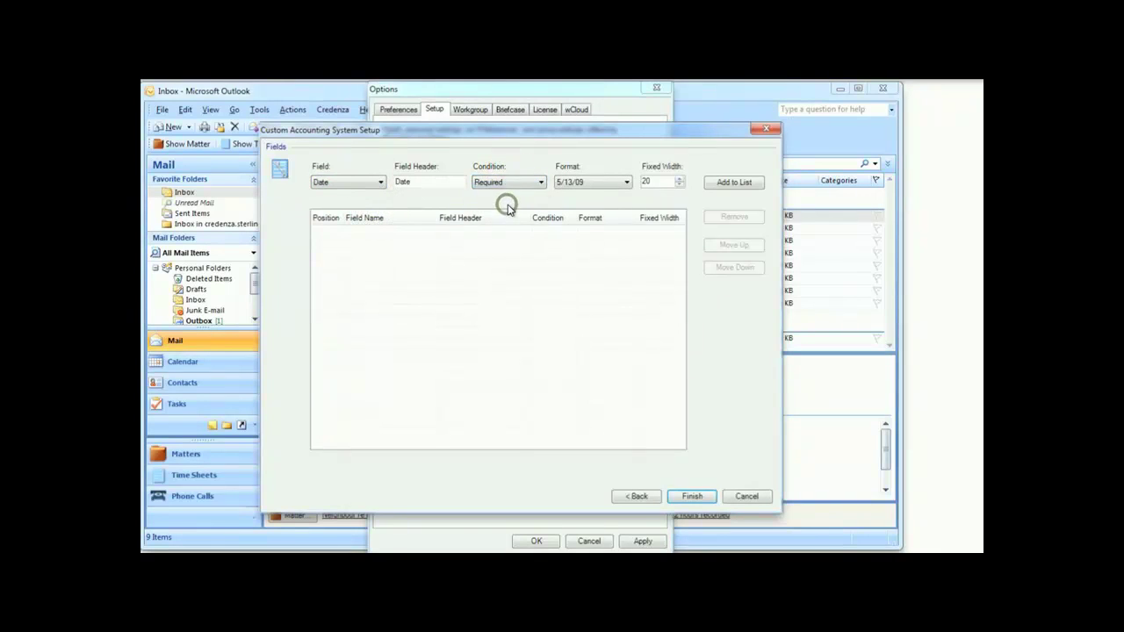
pyautogui.click(616, 184)
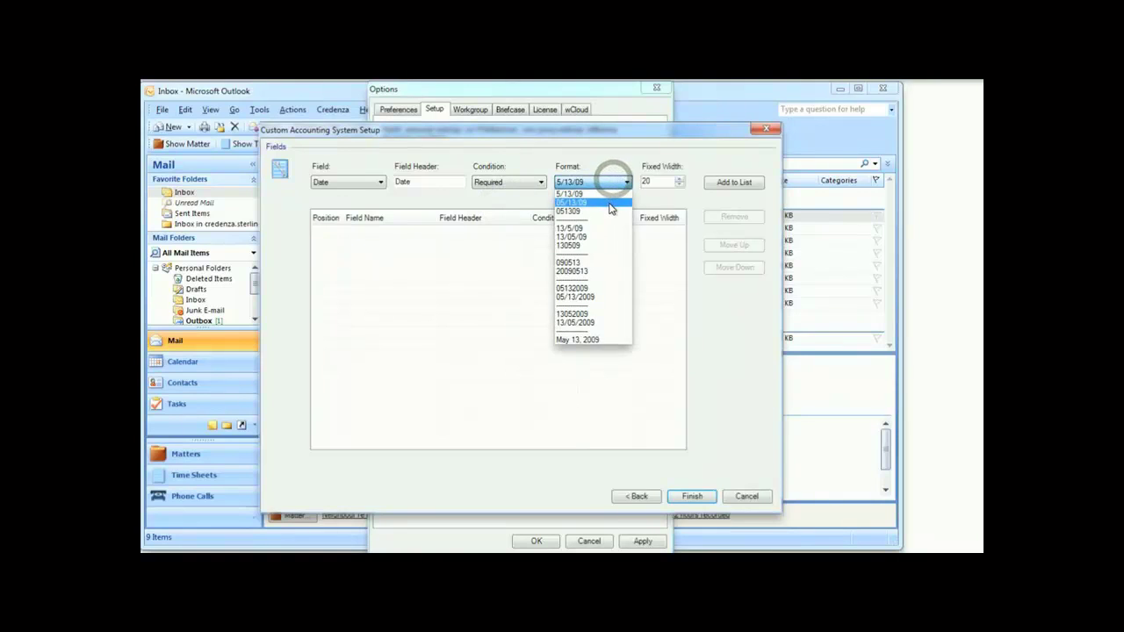
pyautogui.click(609, 203)
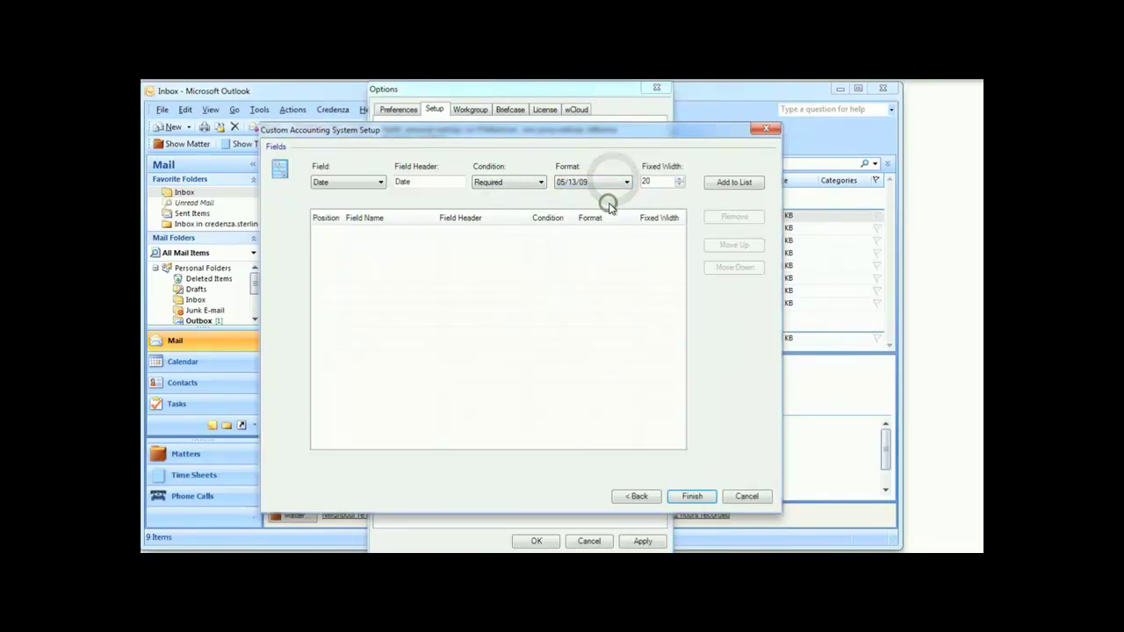
pyautogui.click(710, 186)
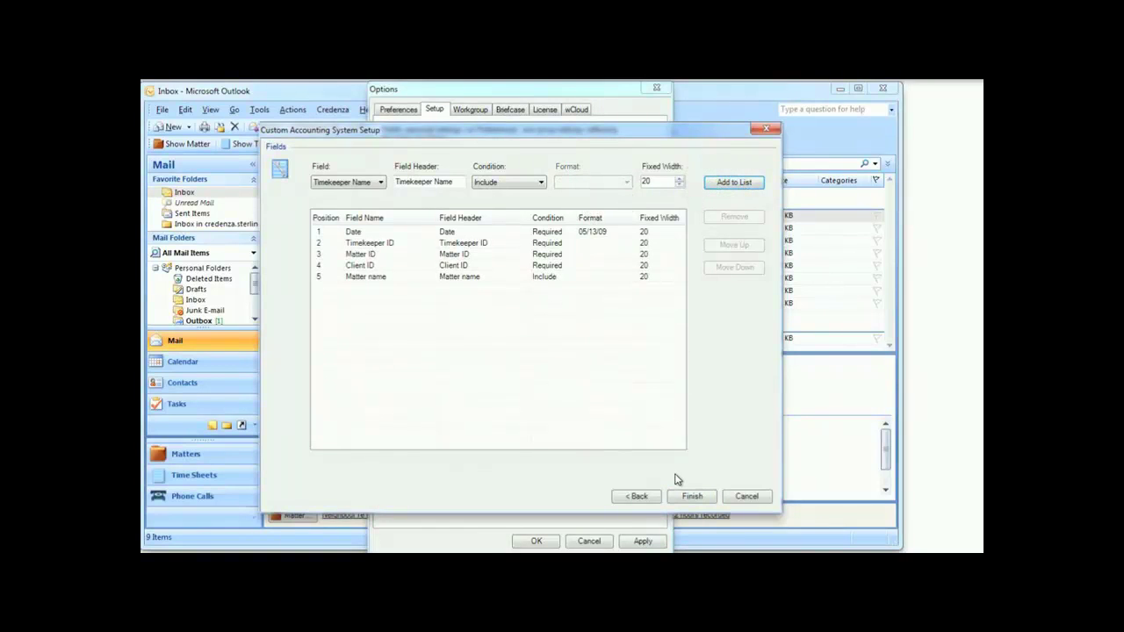
pyautogui.click(692, 497)
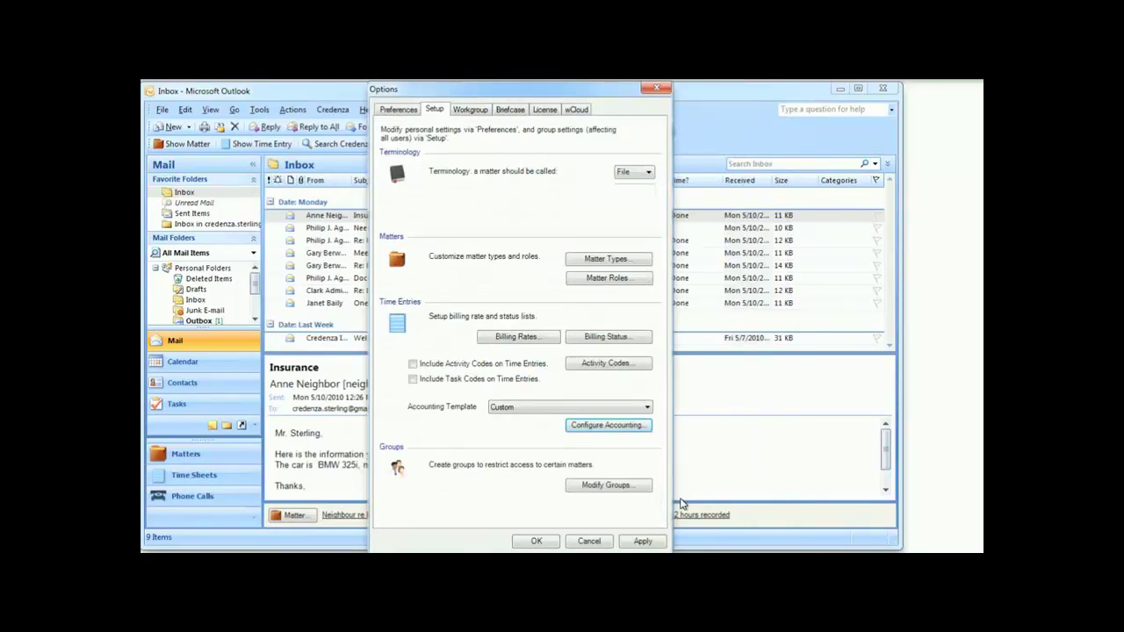
pyautogui.click(646, 541)
# In the time entry preferences, set the accounting posting location to C:\Users\Administrator\Documents and enter the timekeeper ID.
pyautogui.click(400, 111)
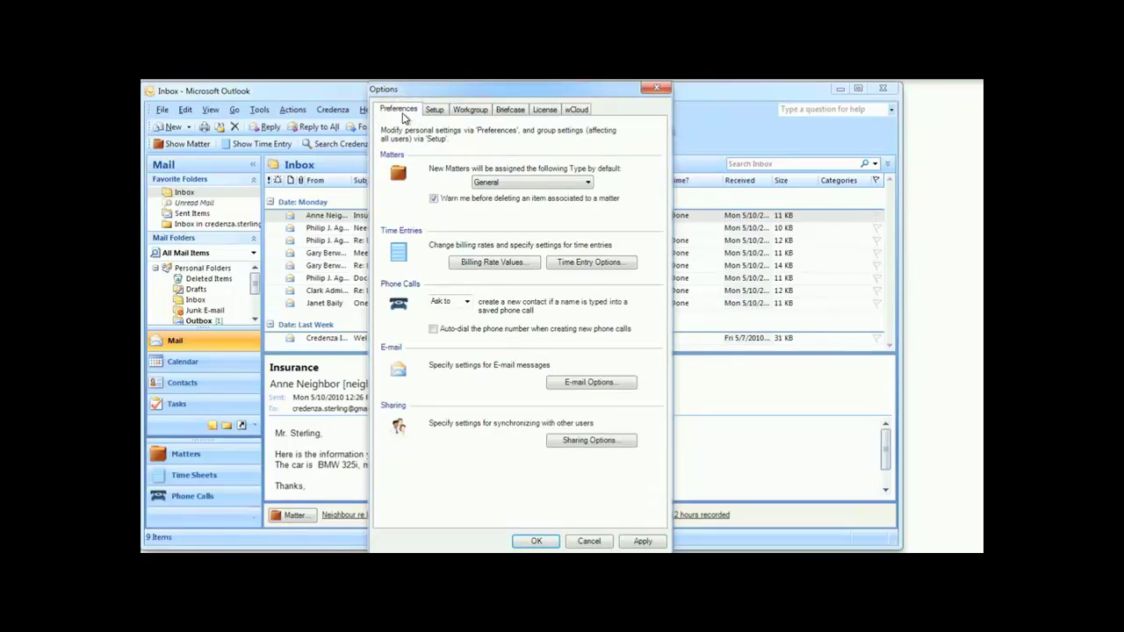
pyautogui.click(591, 263)
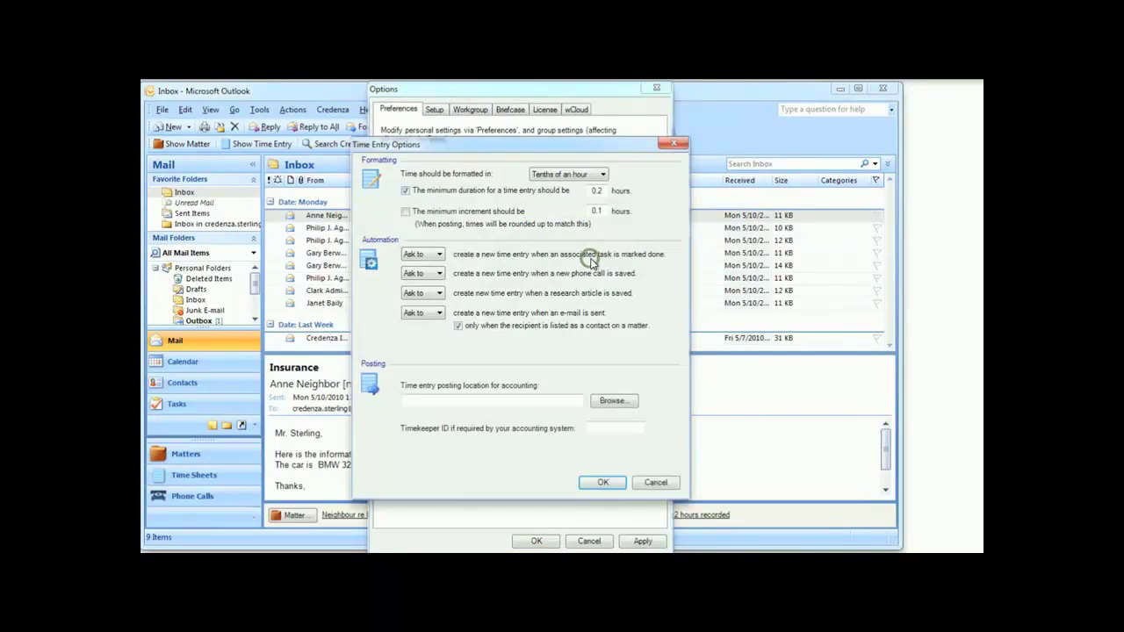
pyautogui.click(606, 401)
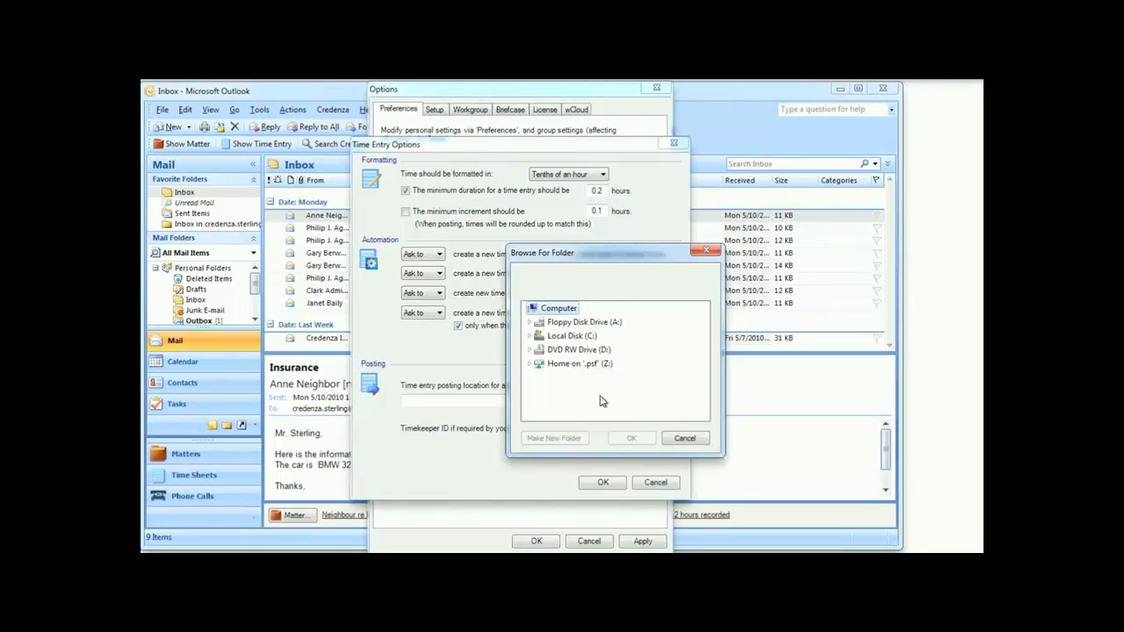
pyautogui.click(537, 335)
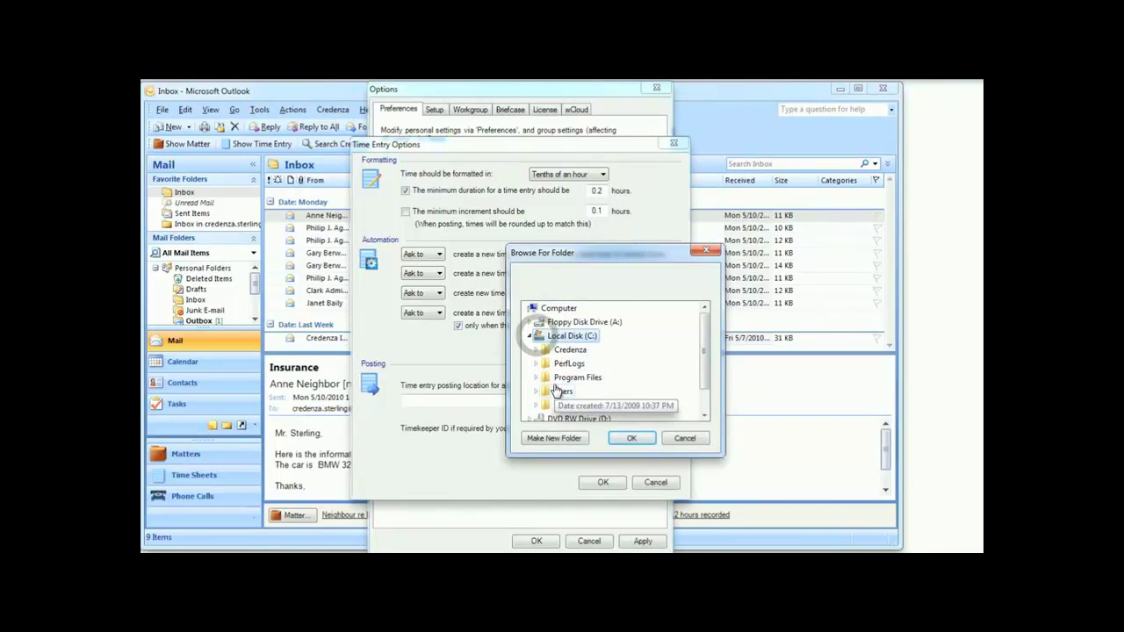
pyautogui.click(557, 392)
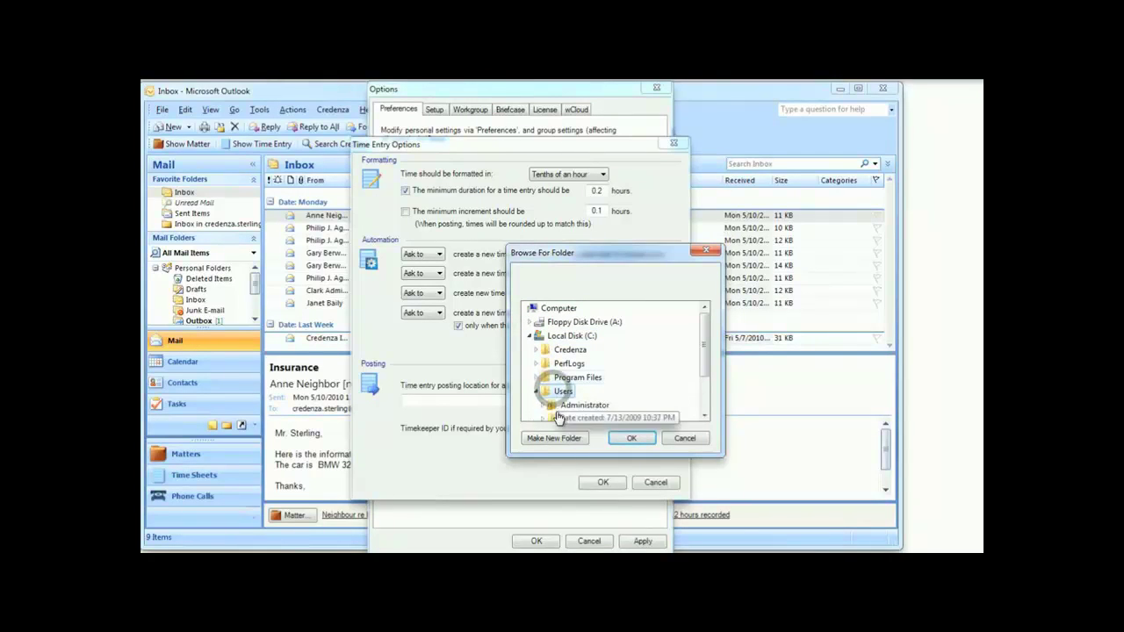
pyautogui.click(562, 405)
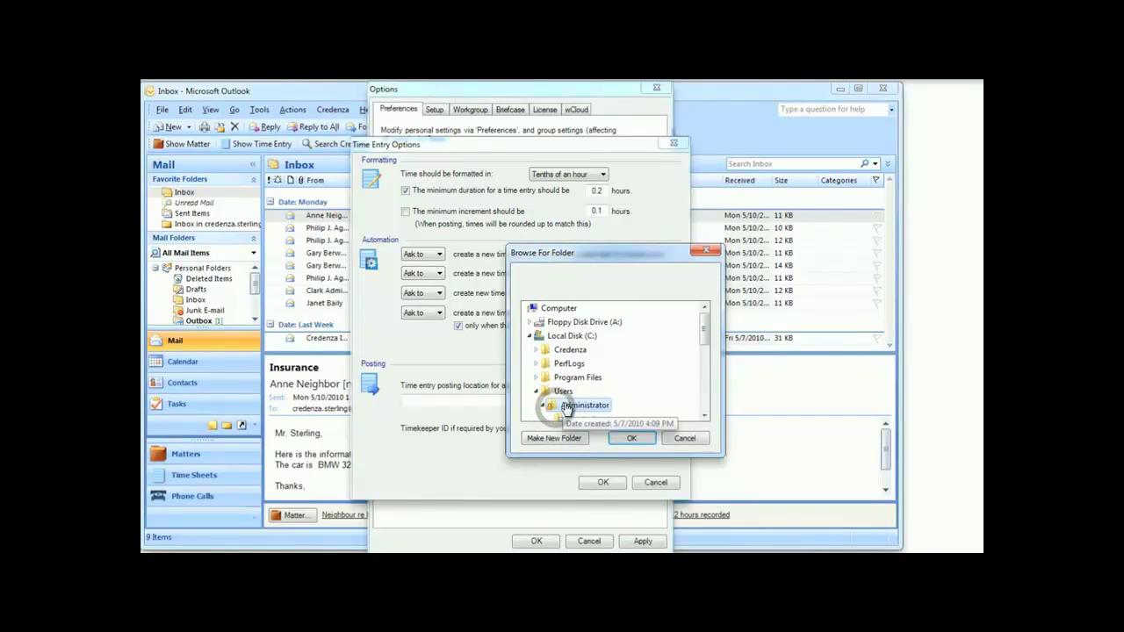
pyautogui.scroll(-3, 567, 395)
pyautogui.click(595, 363)
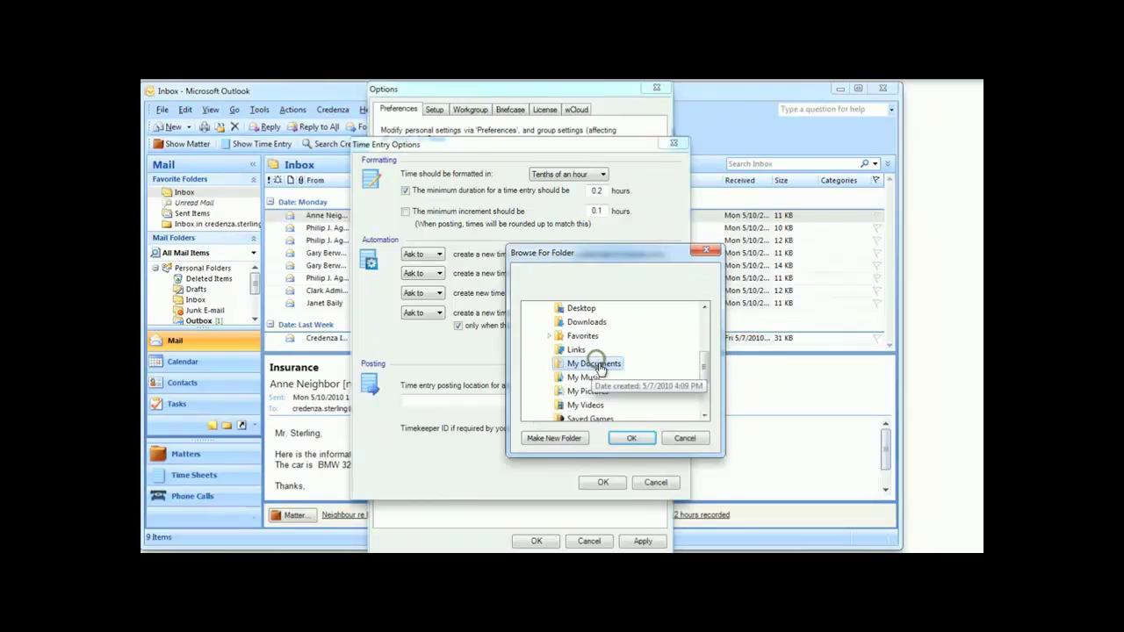
pyautogui.click(627, 438)
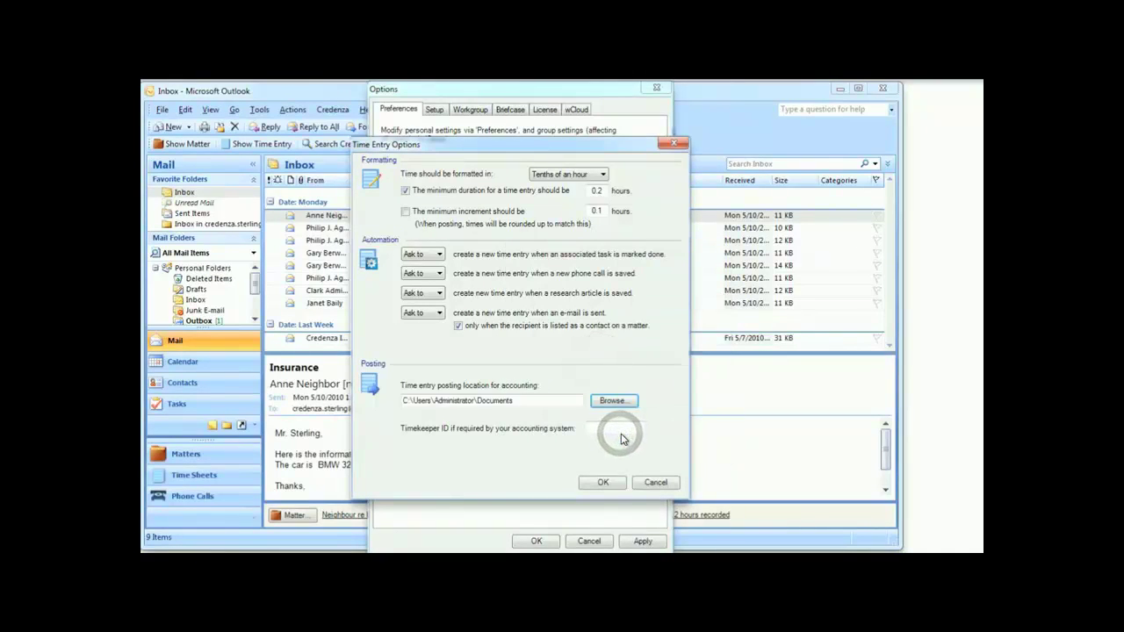
pyautogui.click(619, 431)
pyautogui.write('Sterlin')
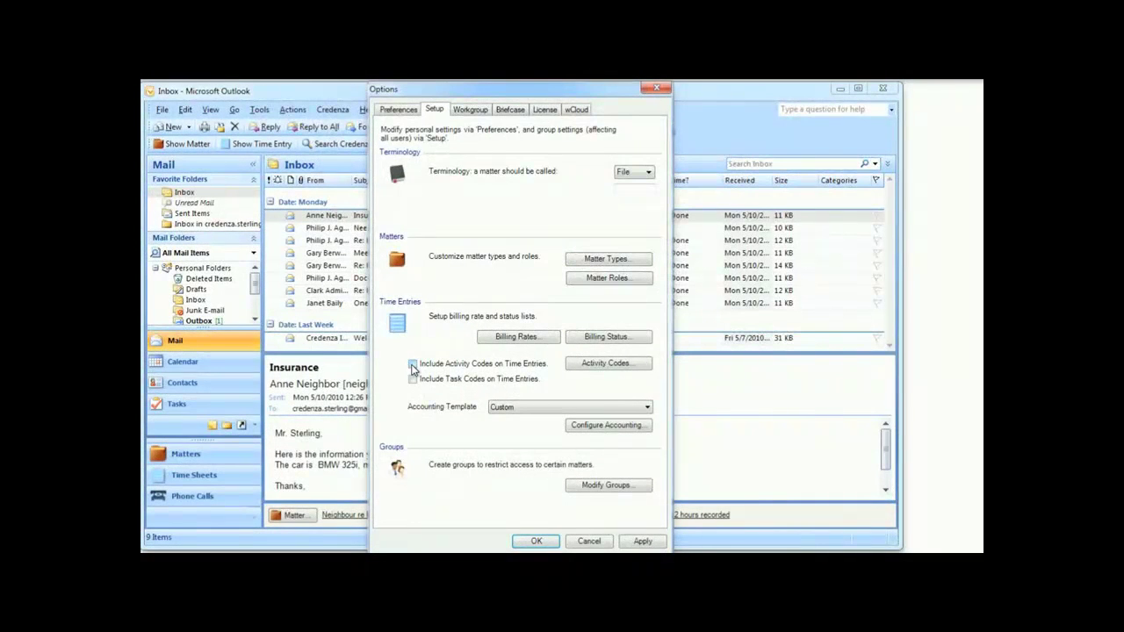
# Include activity codes on time entries and review the details of the "Consultation with" activity code.
pyautogui.click(412, 364)
pyautogui.click(567, 371)
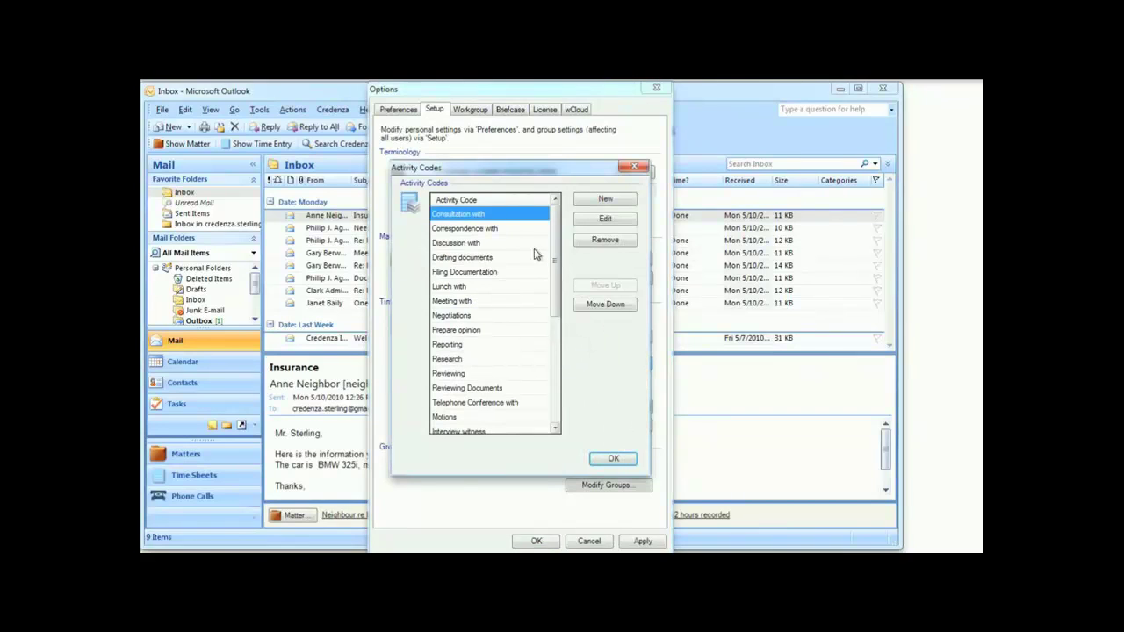
pyautogui.click(593, 221)
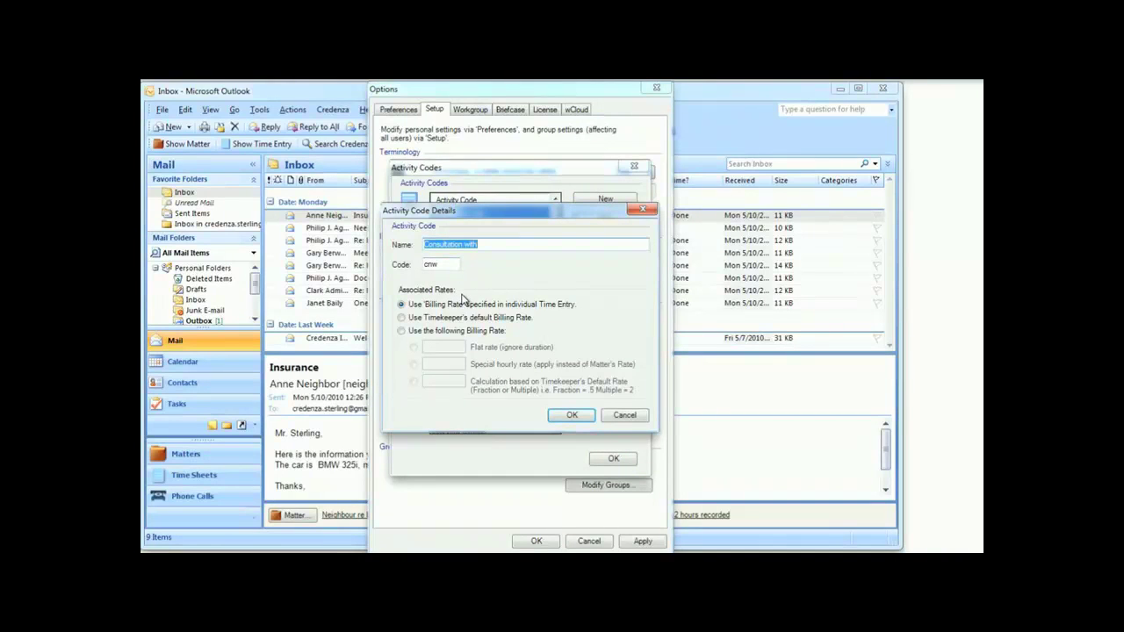
pyautogui.click(554, 416)
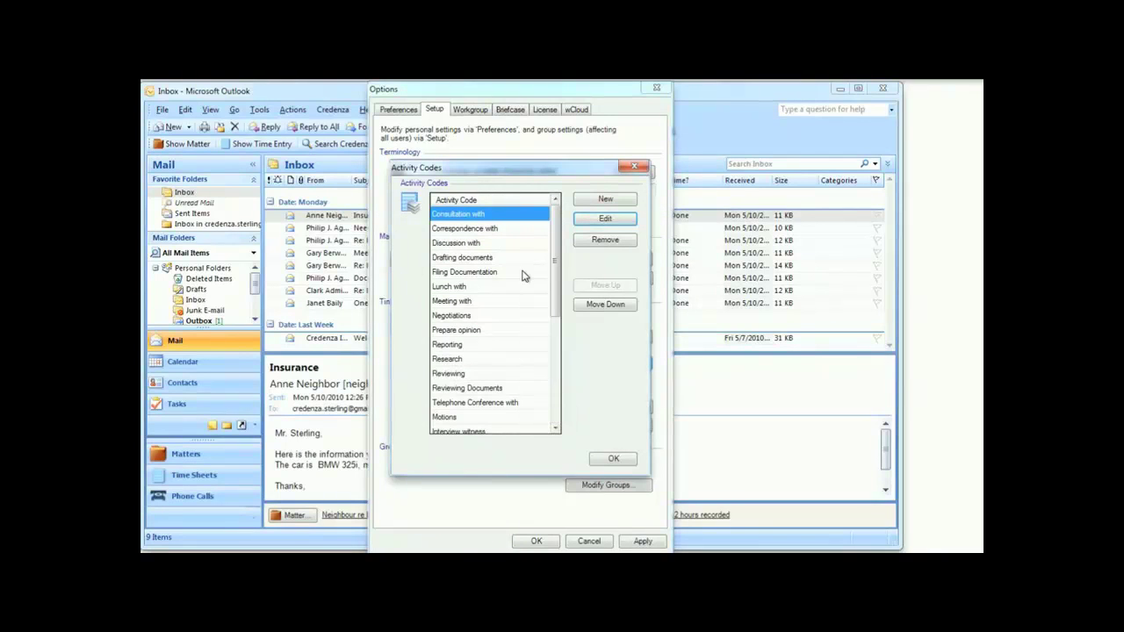